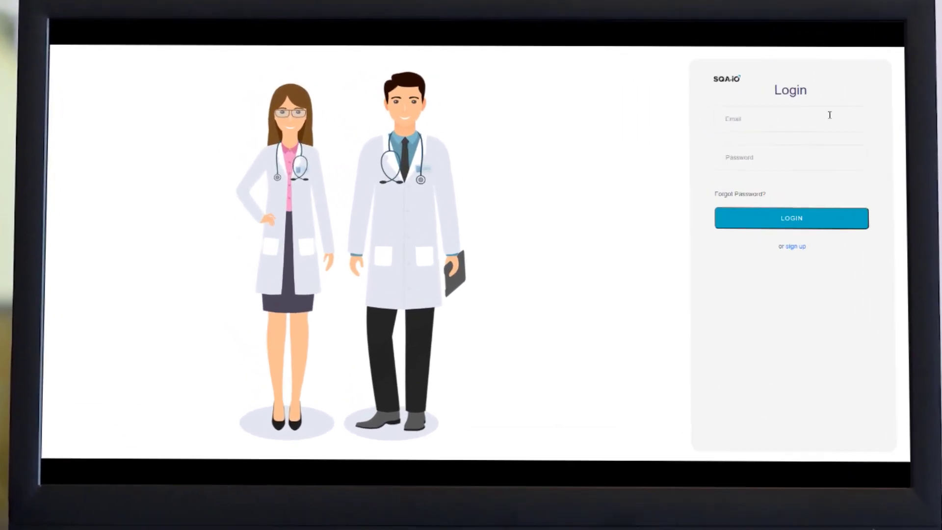
Step: Sign in to the clinic account with its e-mail address and password
click(829, 115)
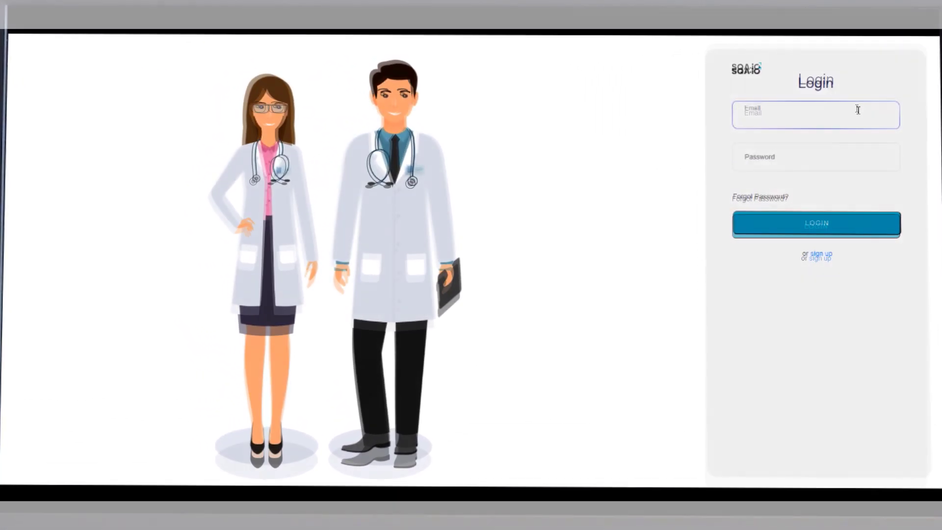
text(demo@)
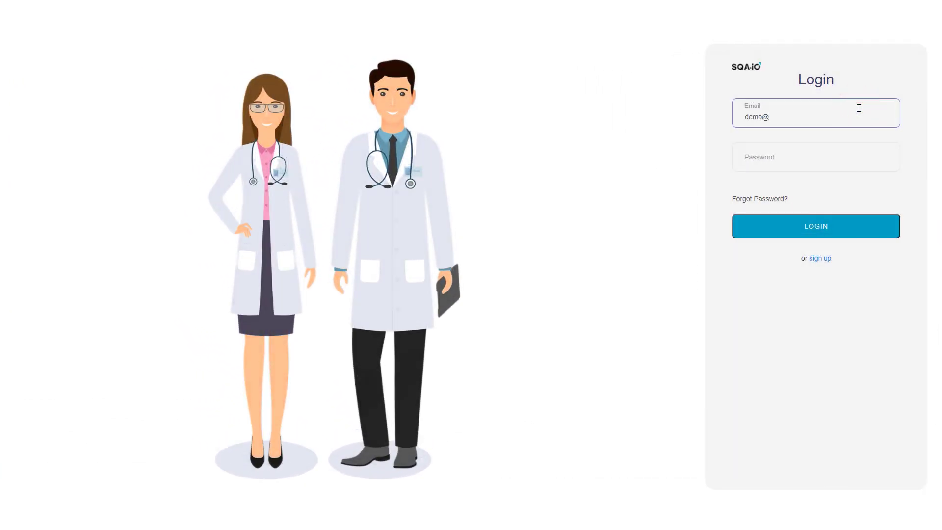
text(me)
key(Tab)
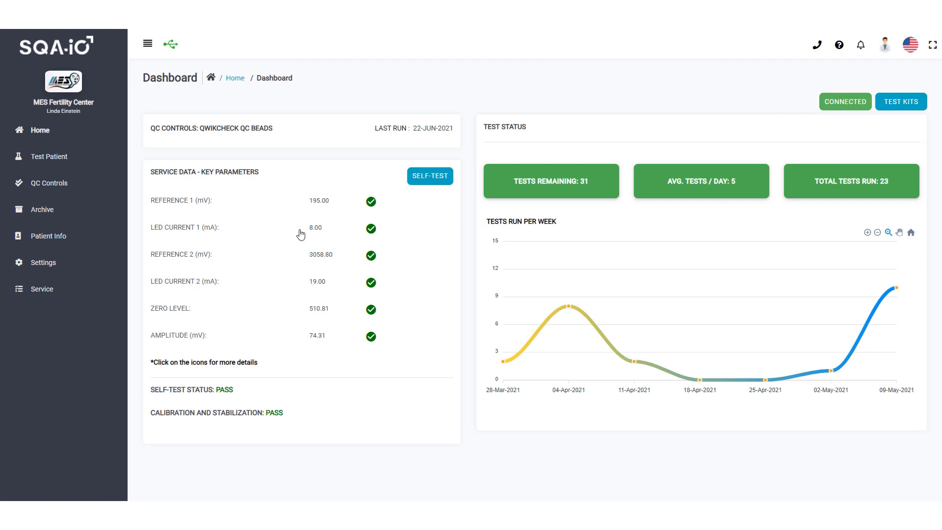
Step: Switch the interface language to English, then glance at the account menu
click(912, 47)
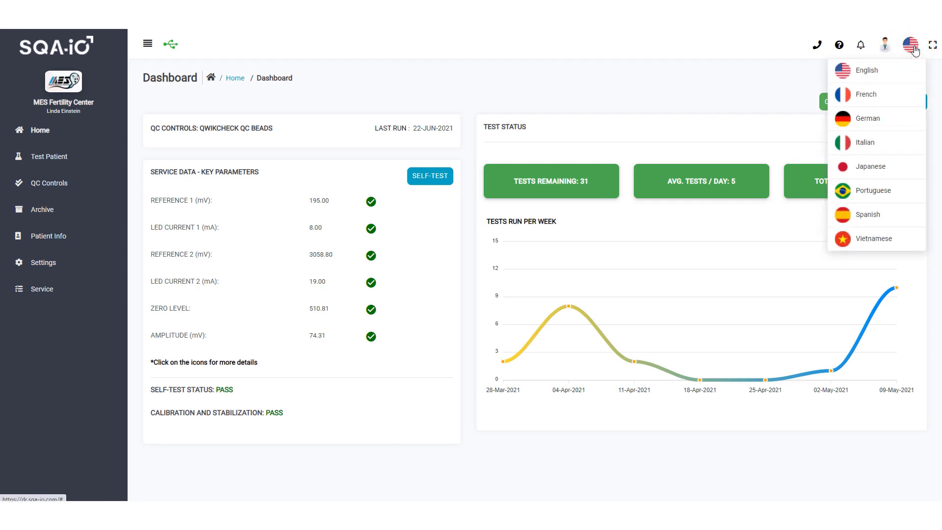
click(912, 72)
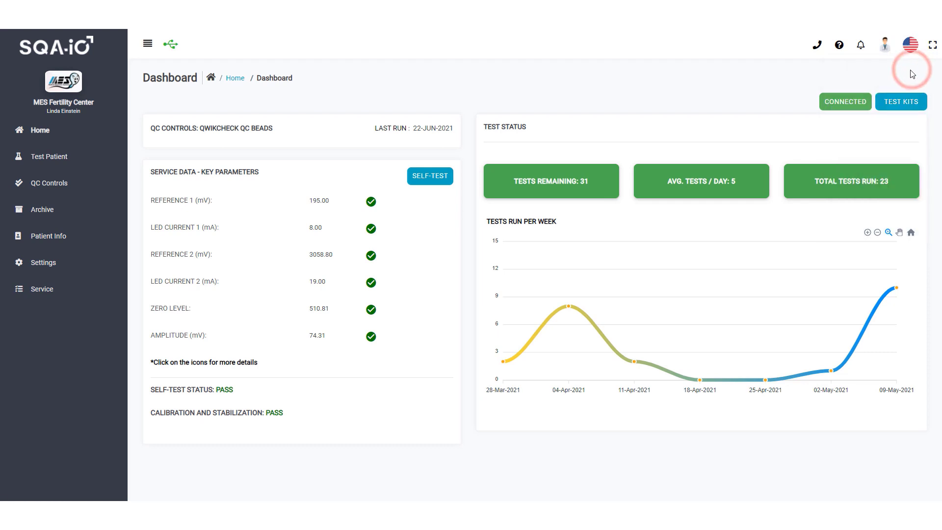
click(885, 49)
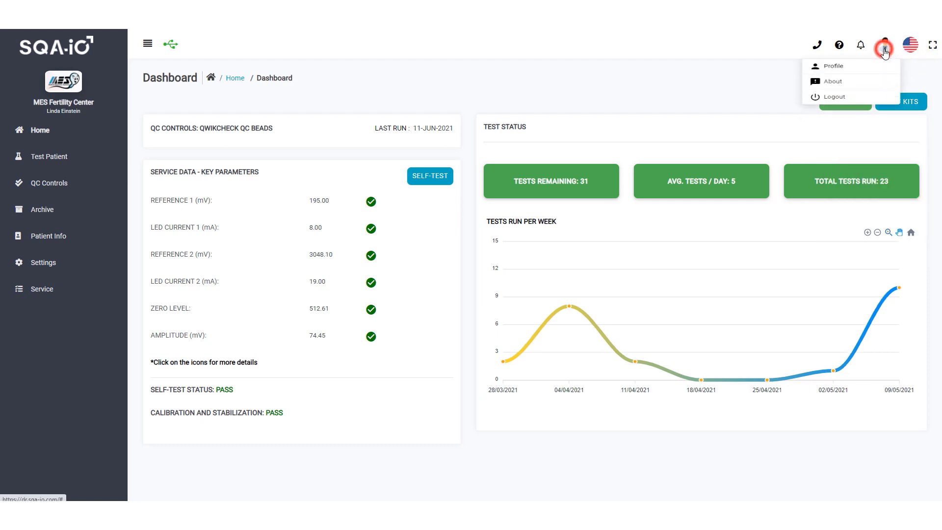
click(885, 49)
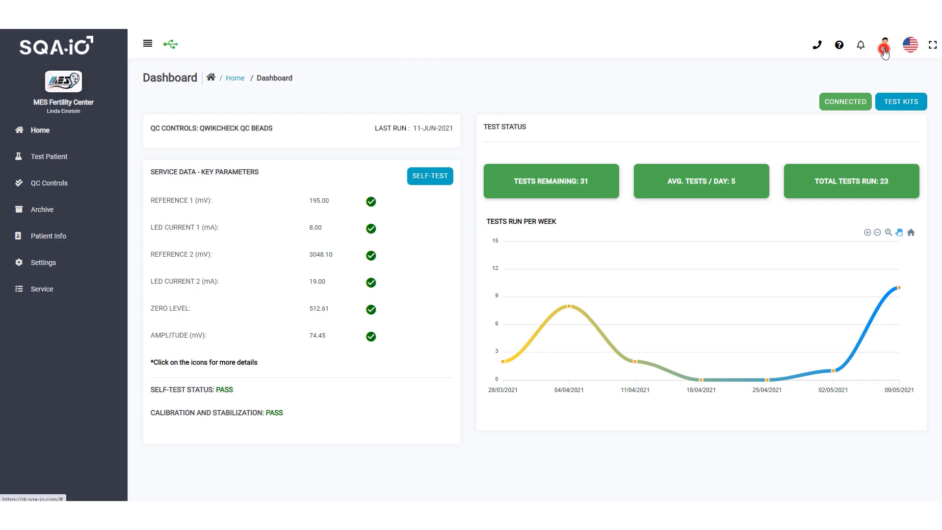
Step: Open the Help Center and expand, then collapse, the answers to FAQ Q1 and Q3
click(840, 47)
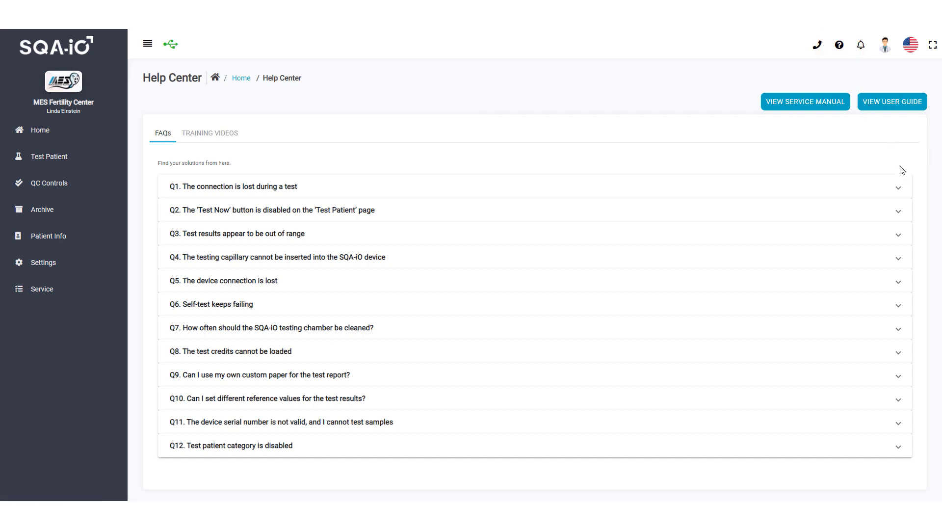
click(900, 187)
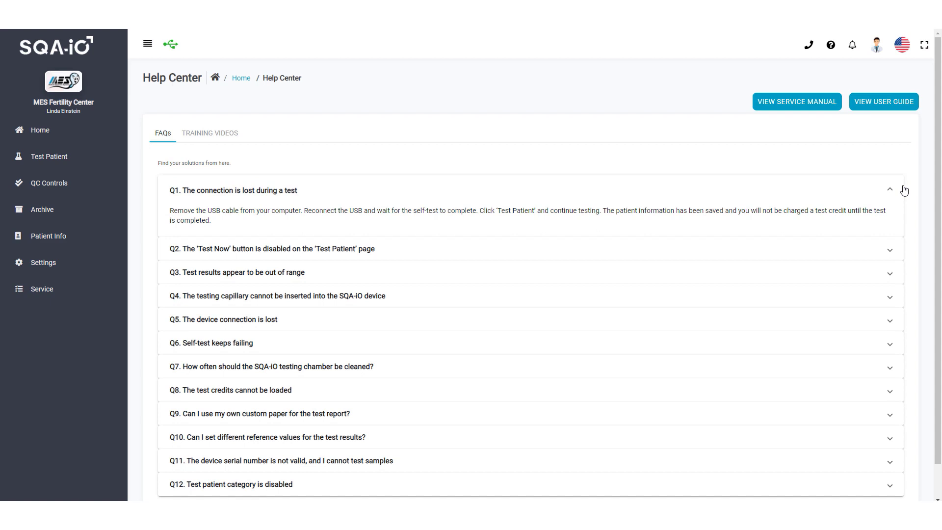
click(904, 190)
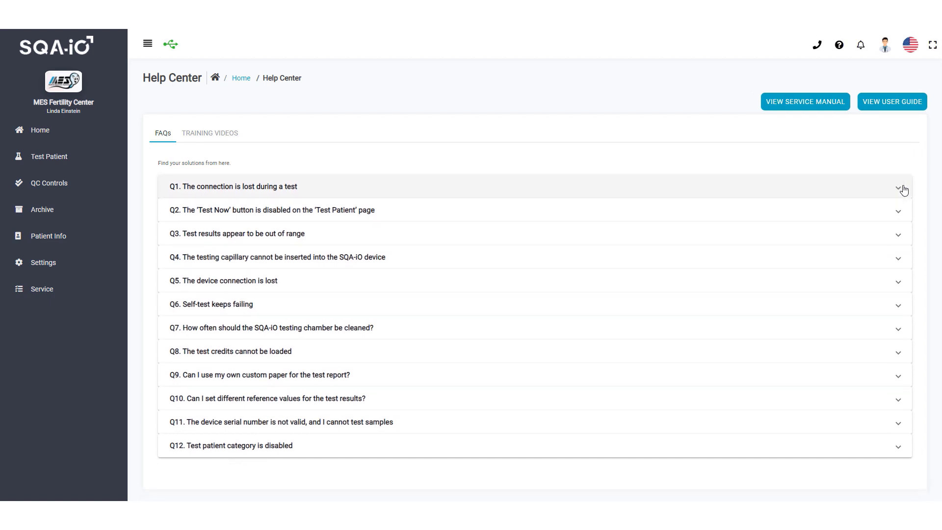
click(902, 237)
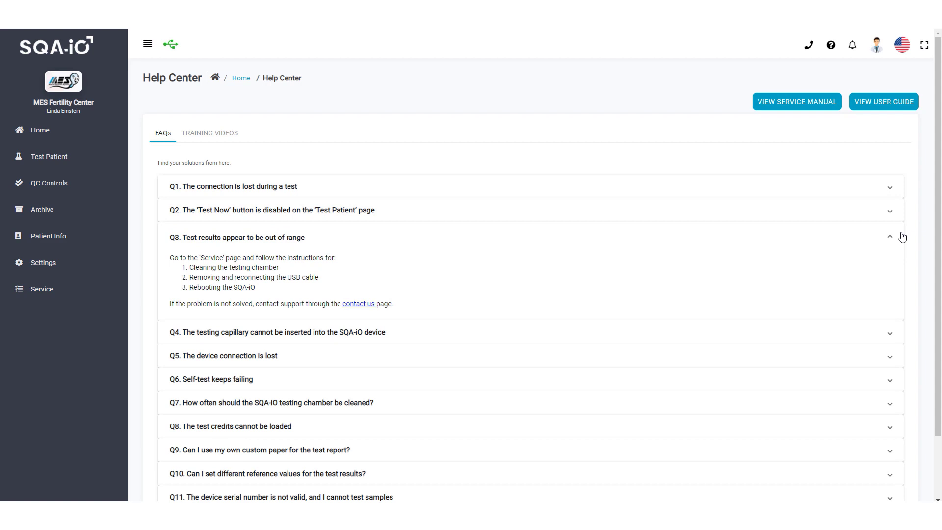
click(902, 237)
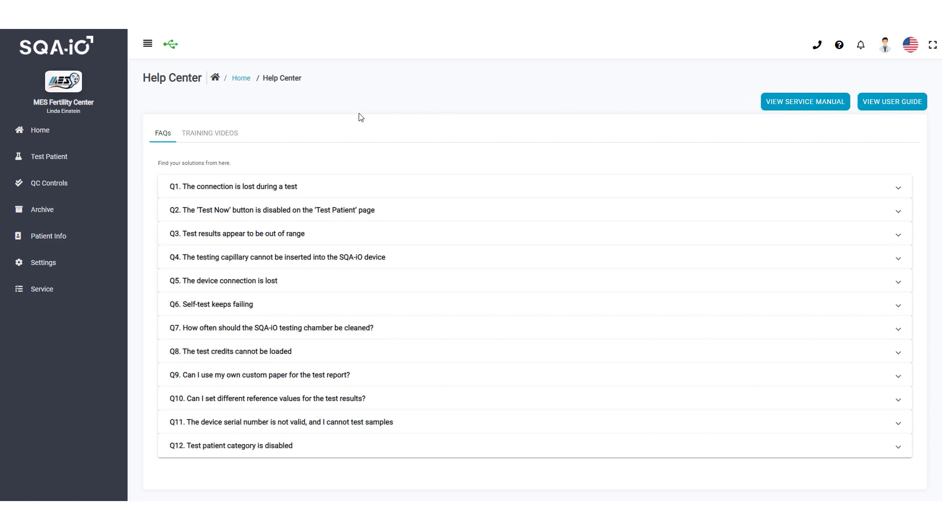
Step: Show the Help Center's Training Videos and scroll through the three clips
click(227, 132)
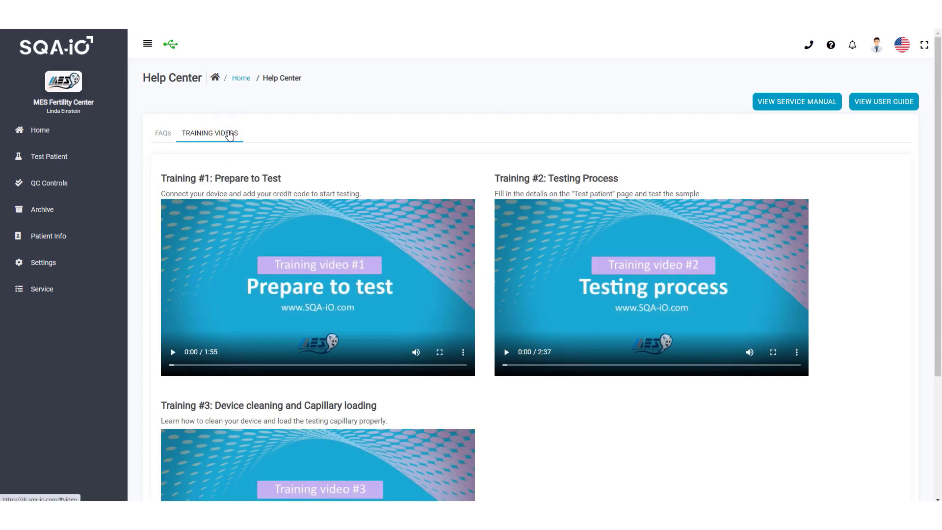
scroll(229, 134, down, 3)
scroll(230, 134, down, 3)
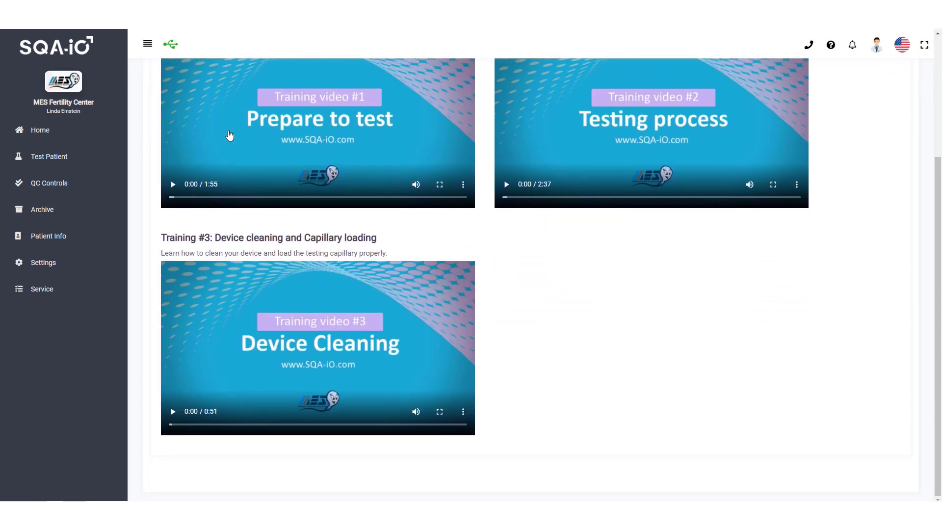
scroll(226, 152, up, 5)
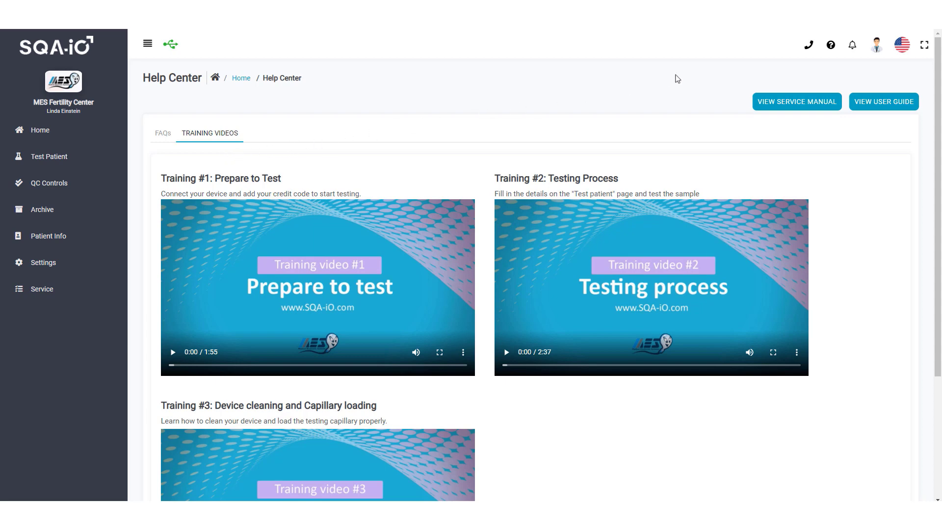
Step: Send Contact Us the message 'The SQA-iO is having trouble connecting.' and dismiss the confirmation
click(808, 48)
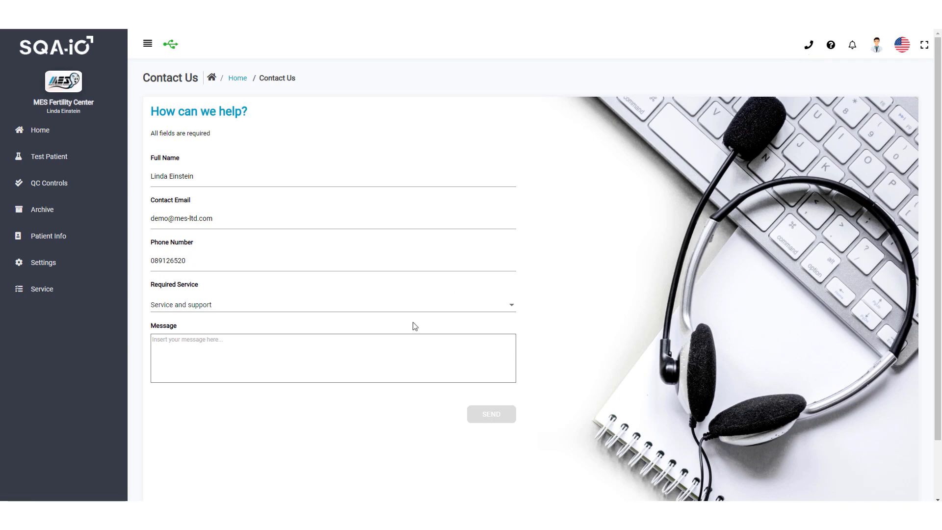
text(The SQA-iO is having trouble connecting.)
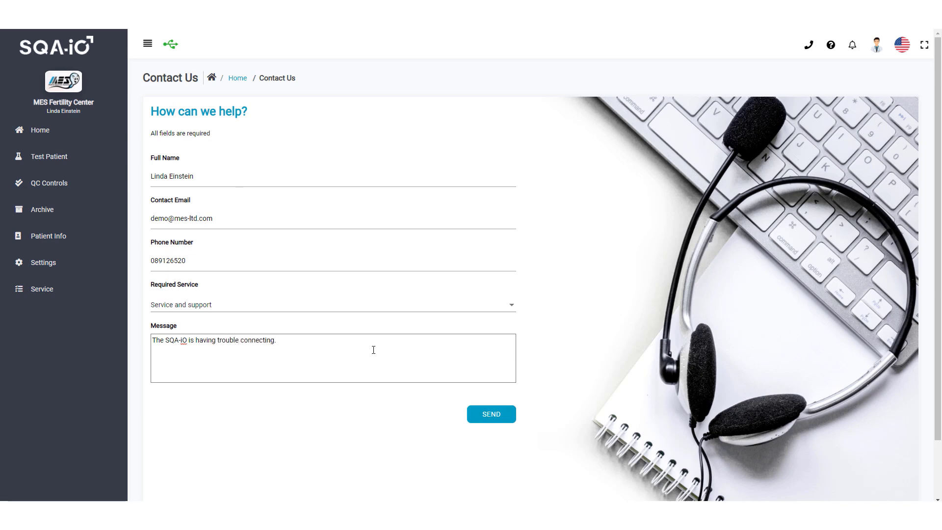
click(478, 424)
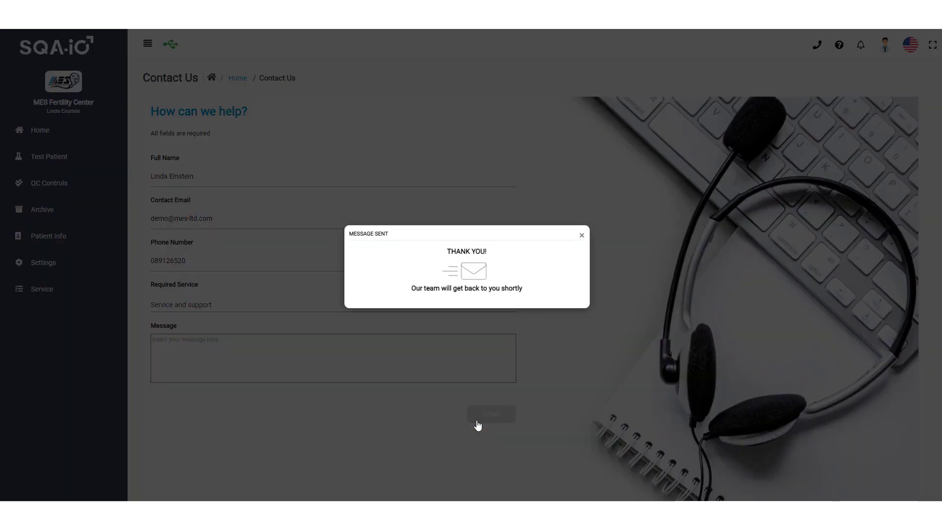
click(582, 235)
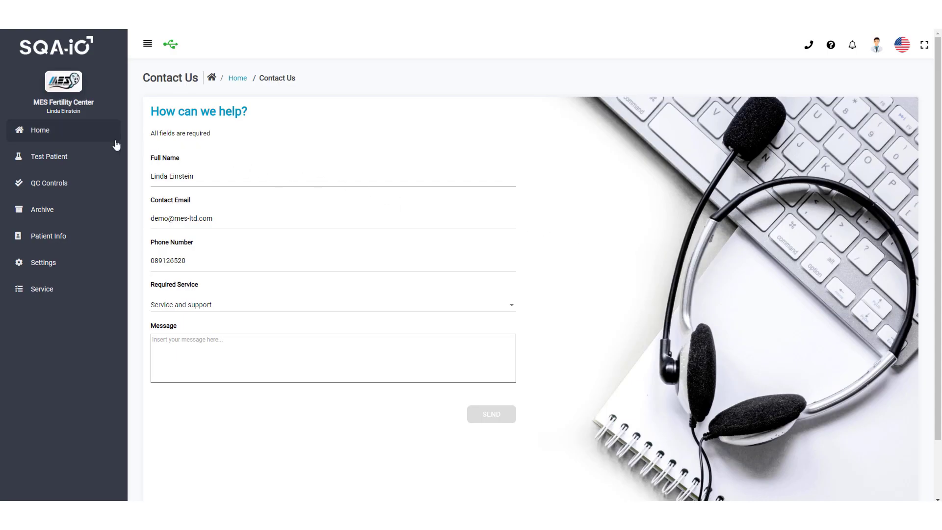
Step: From the Dashboard, confirm the device is connected and start the device self-test
click(85, 137)
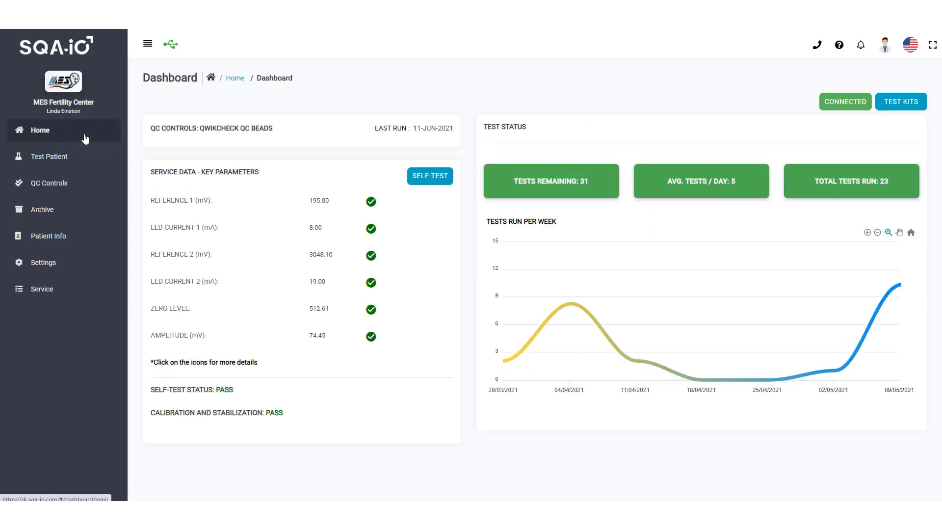
click(174, 51)
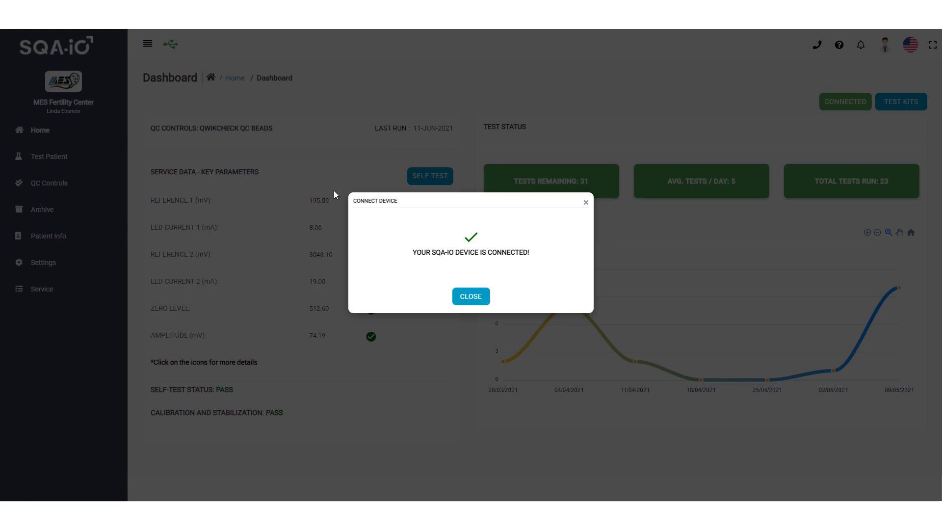
click(472, 297)
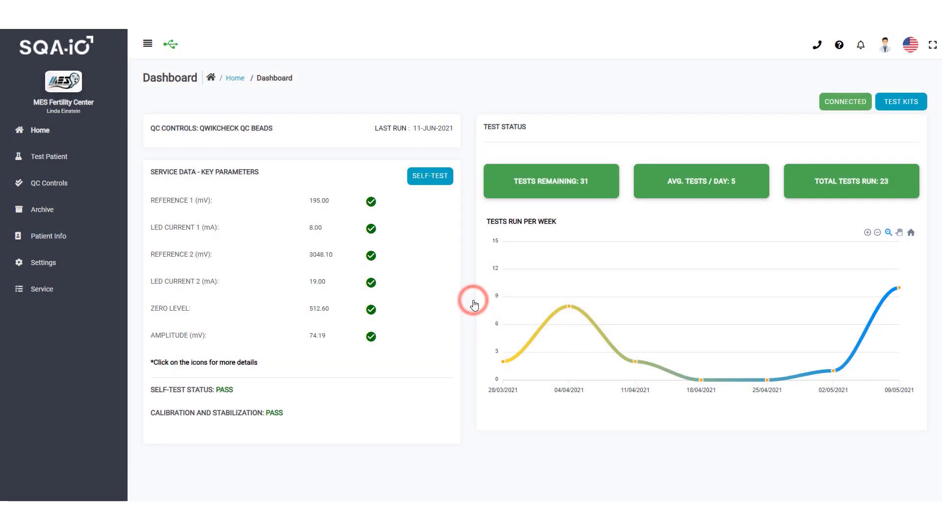
click(434, 183)
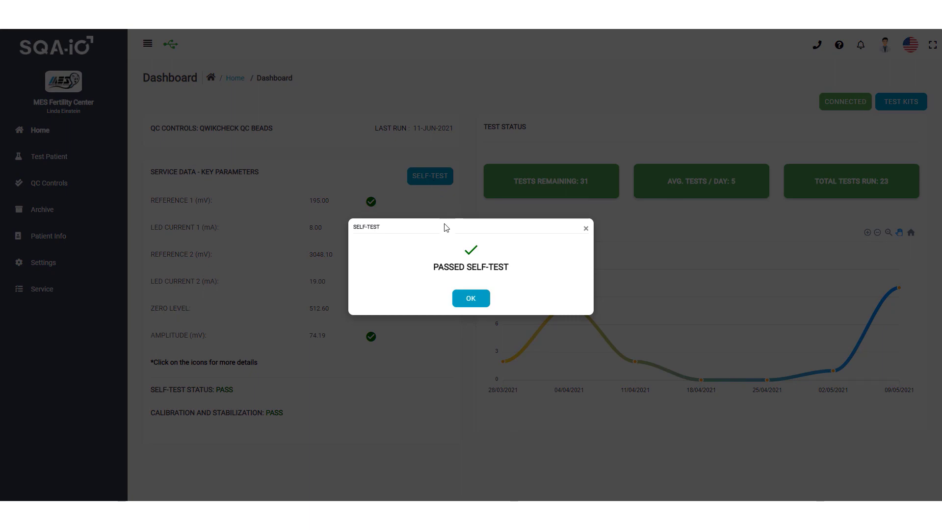
Step: Dismiss the self-test result and view acceptable ranges for Reference 1, Reference 2, zero level and amplitude
click(462, 299)
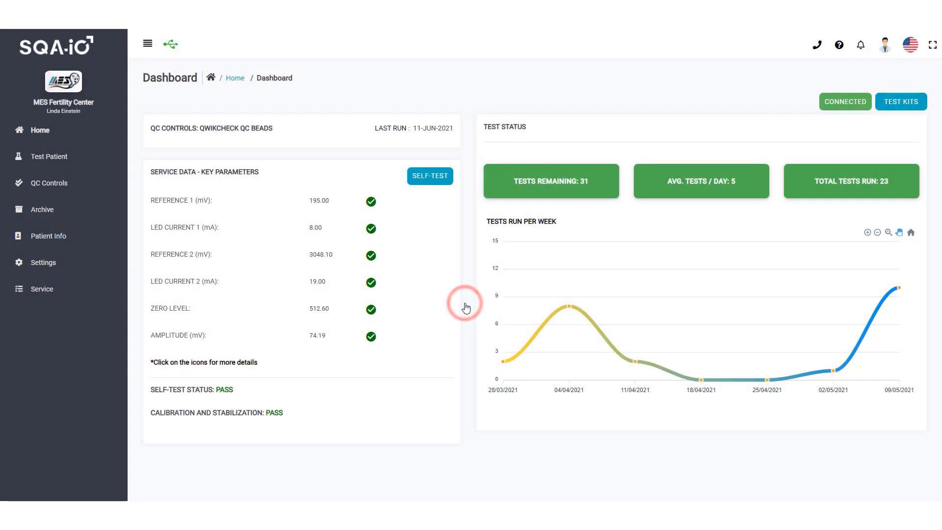
click(372, 205)
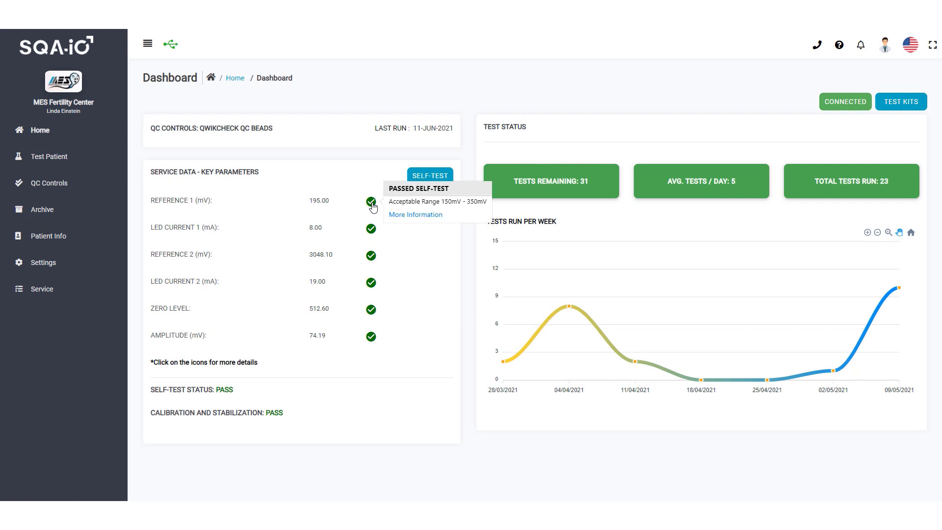
click(370, 235)
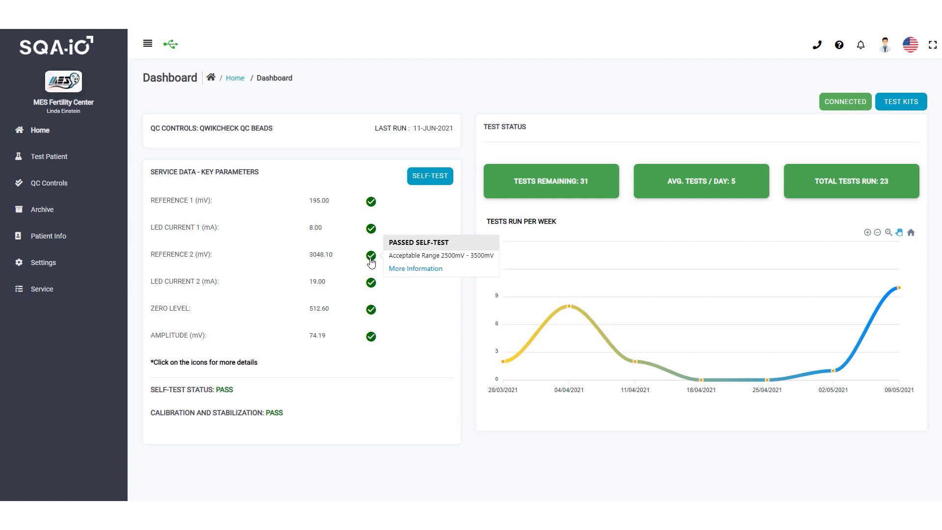
click(372, 289)
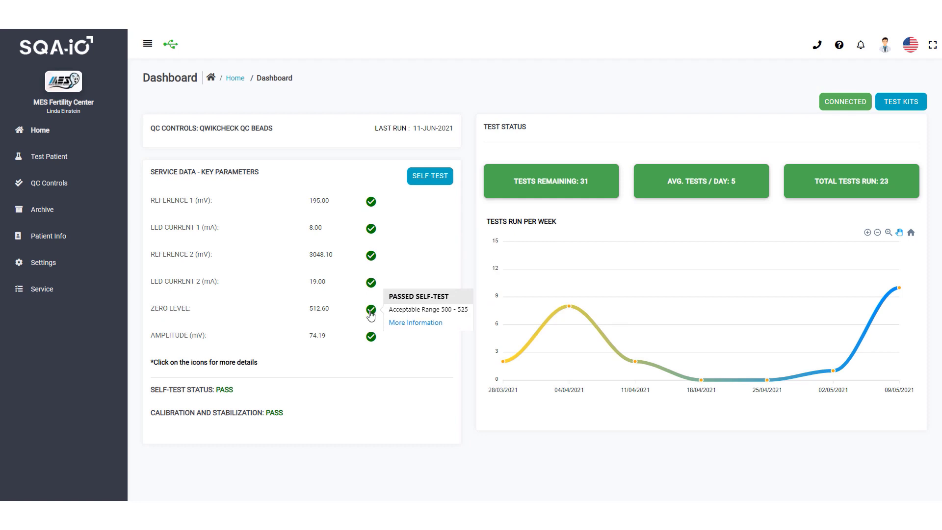
click(370, 341)
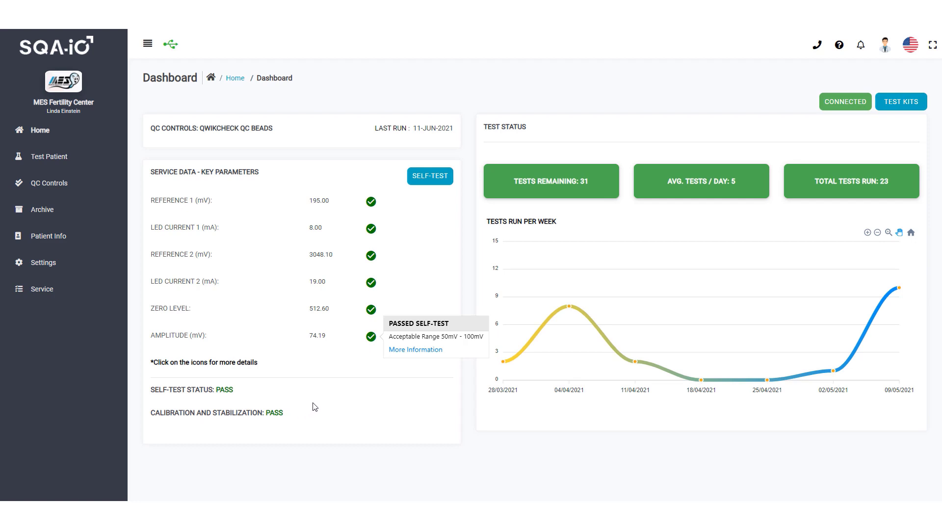
Step: Enter the credit code in the three code fields to add 50 credits, then close the success popup
click(553, 195)
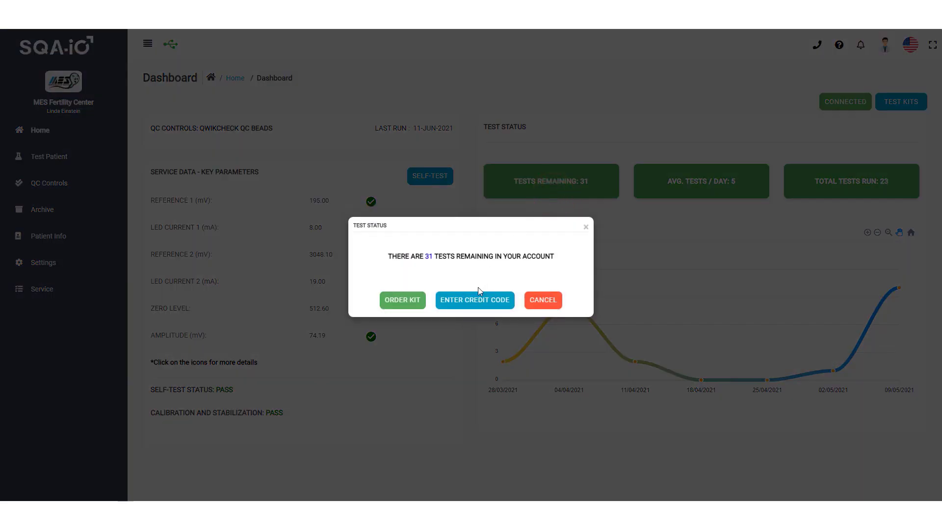
click(470, 309)
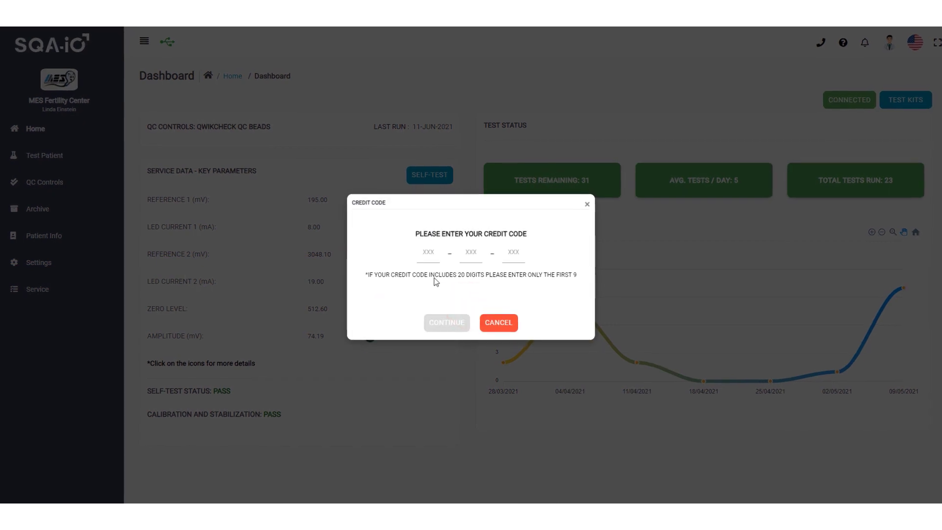
click(429, 253)
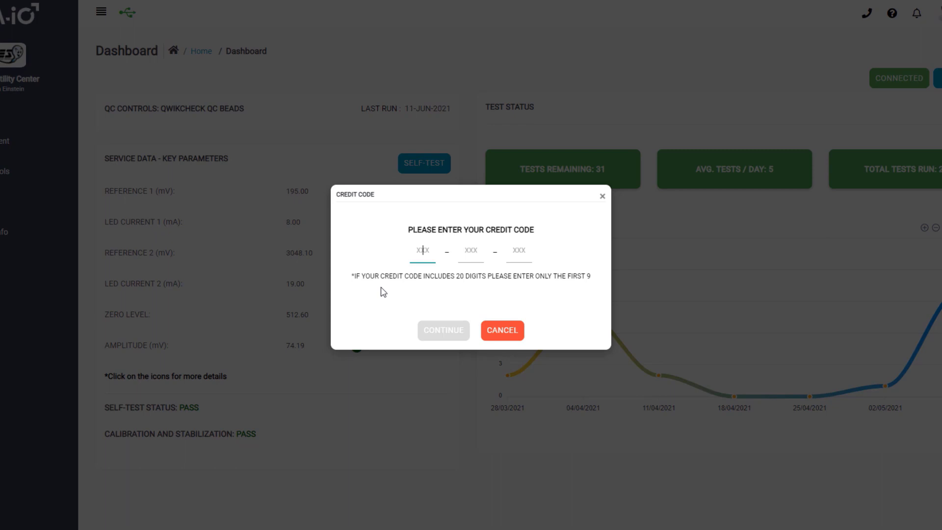
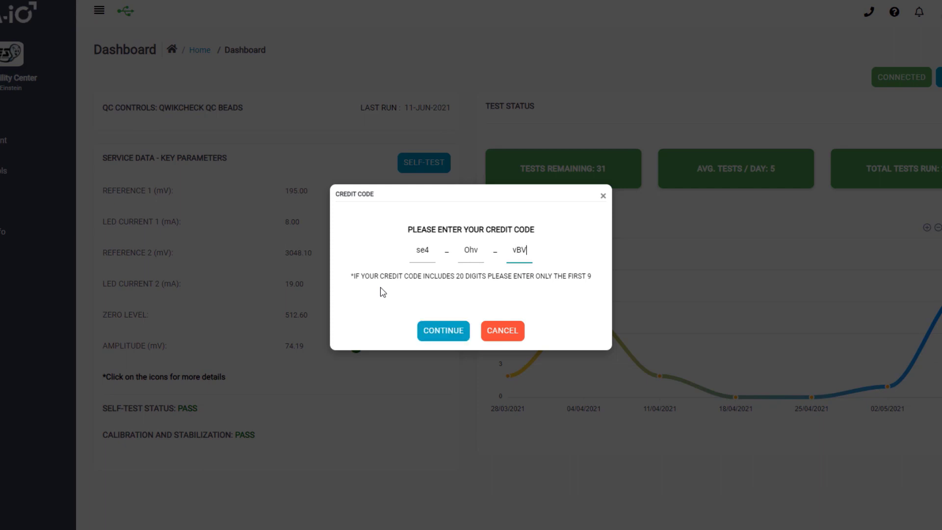
click(443, 341)
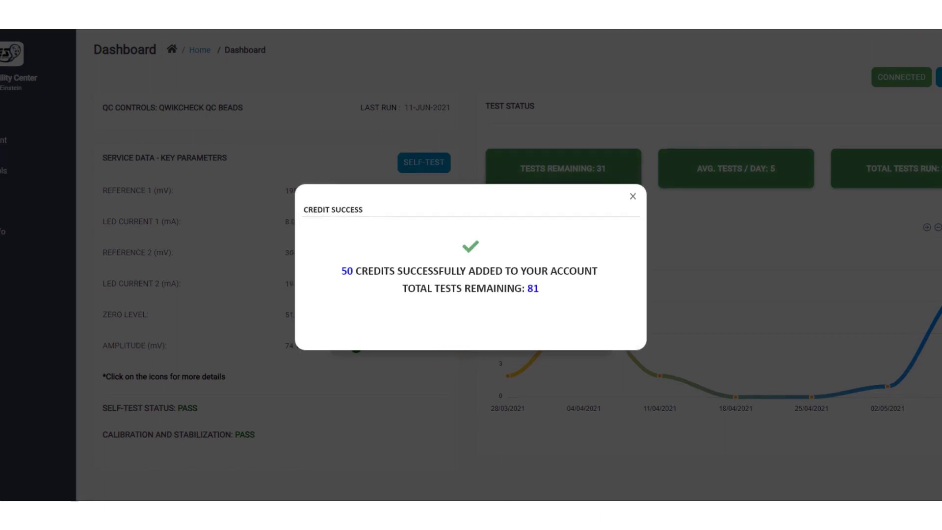
click(632, 196)
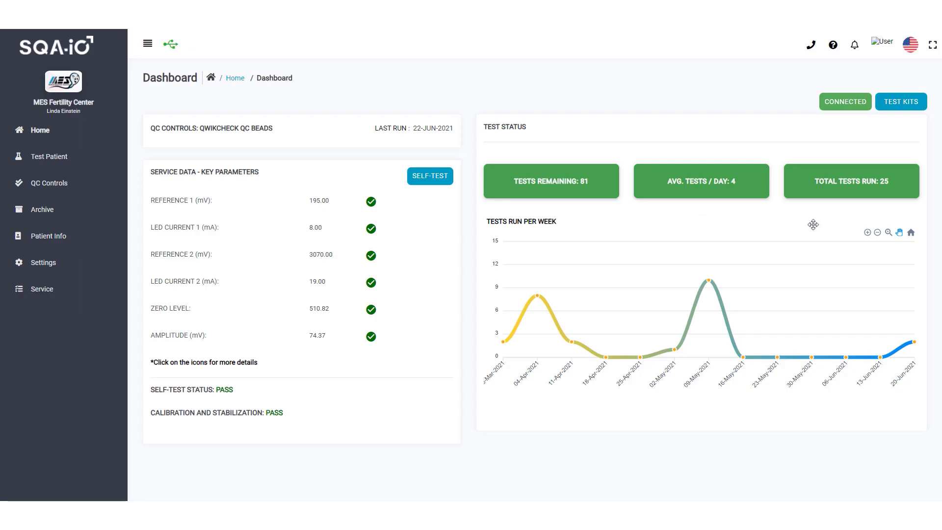
click(867, 233)
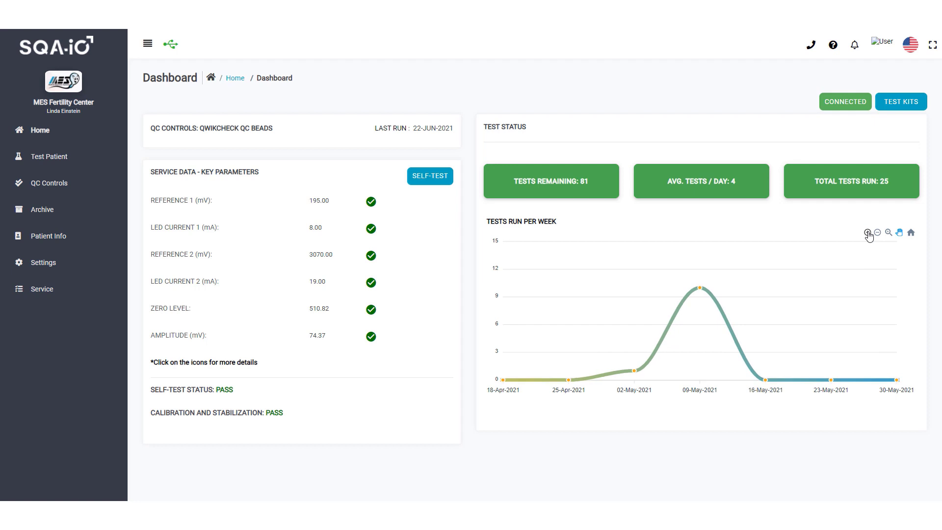
click(899, 234)
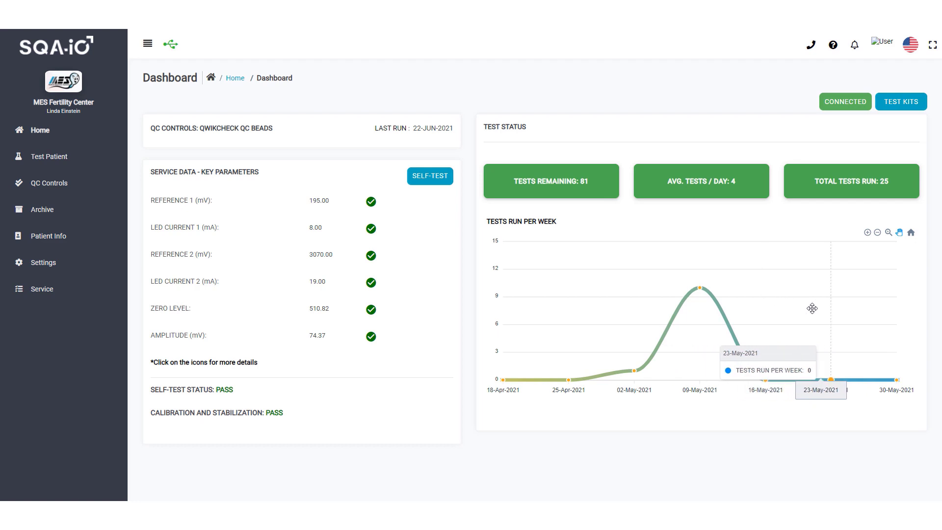
drag(868, 307, 873, 307)
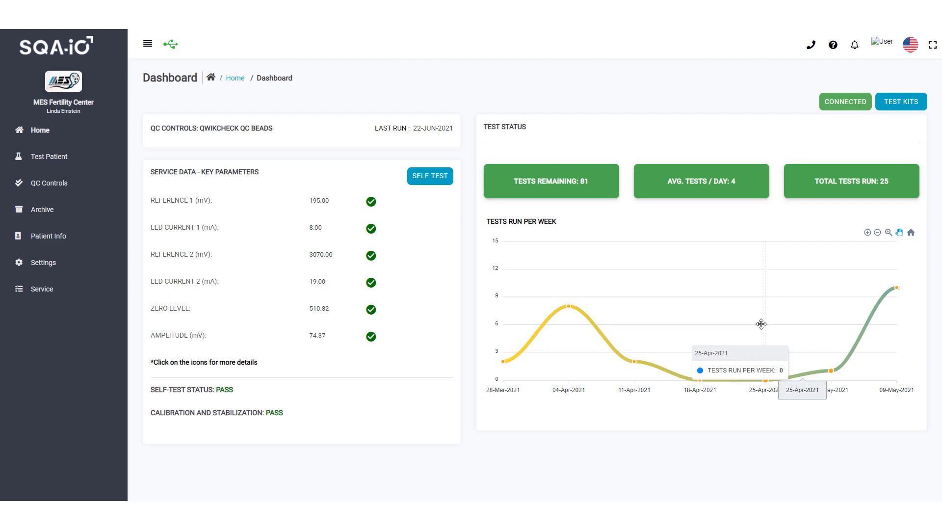
drag(761, 324, 752, 324)
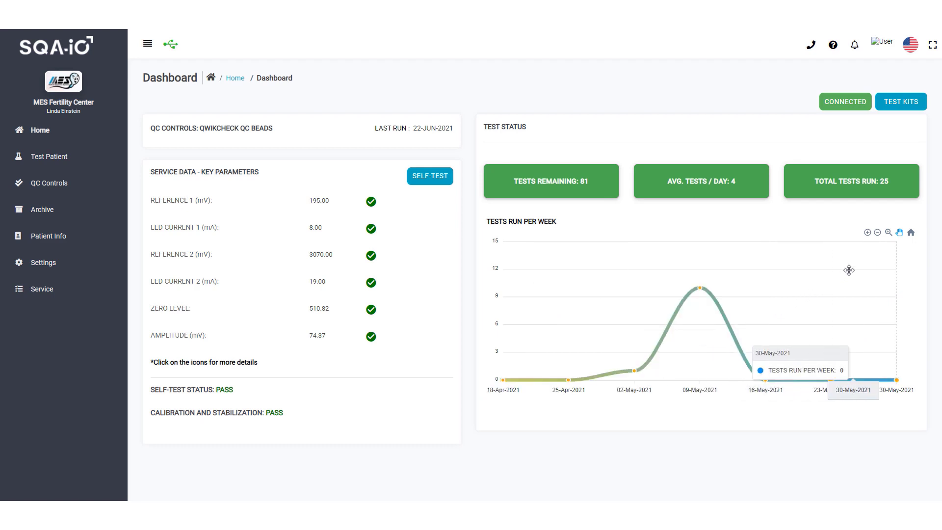
click(911, 234)
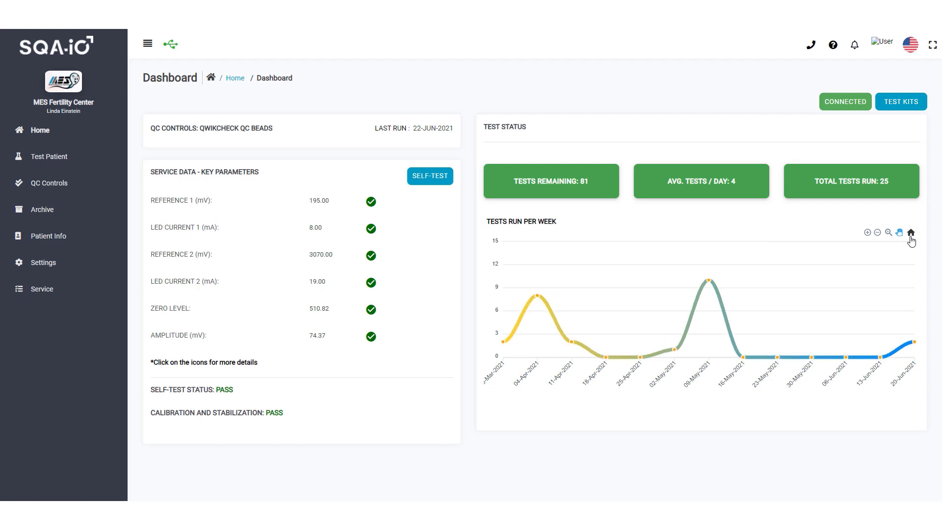